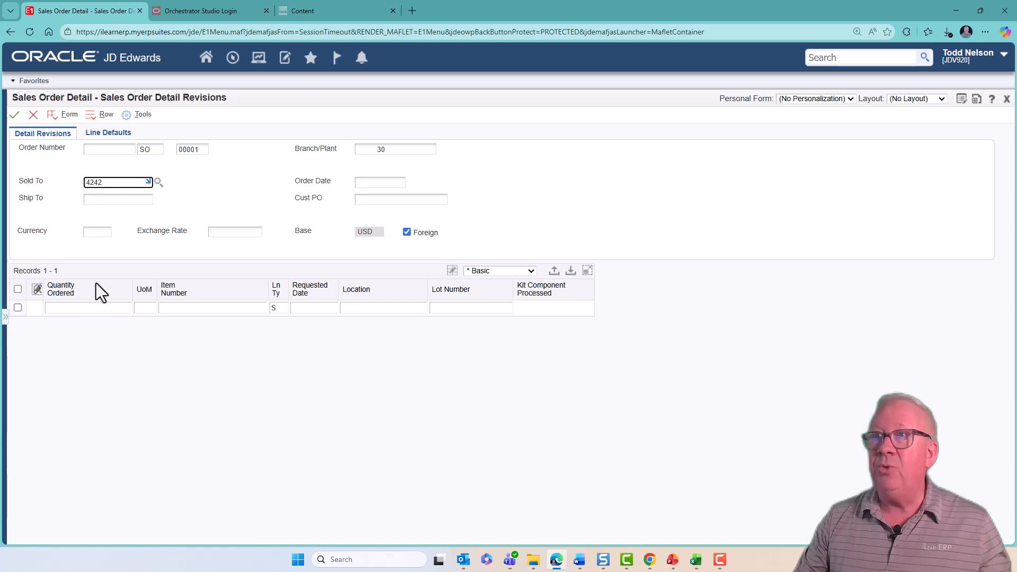
Add an order line with quantity 1 of item 220 and submit the sales order for branch/plant 30.
click(87, 310)
text(1)
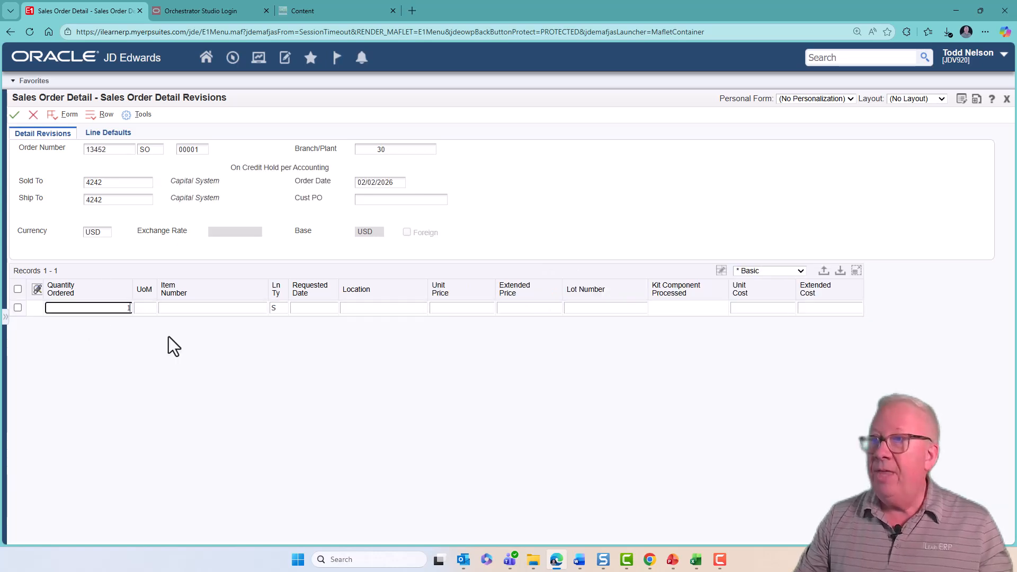
click(168, 307)
text(220)
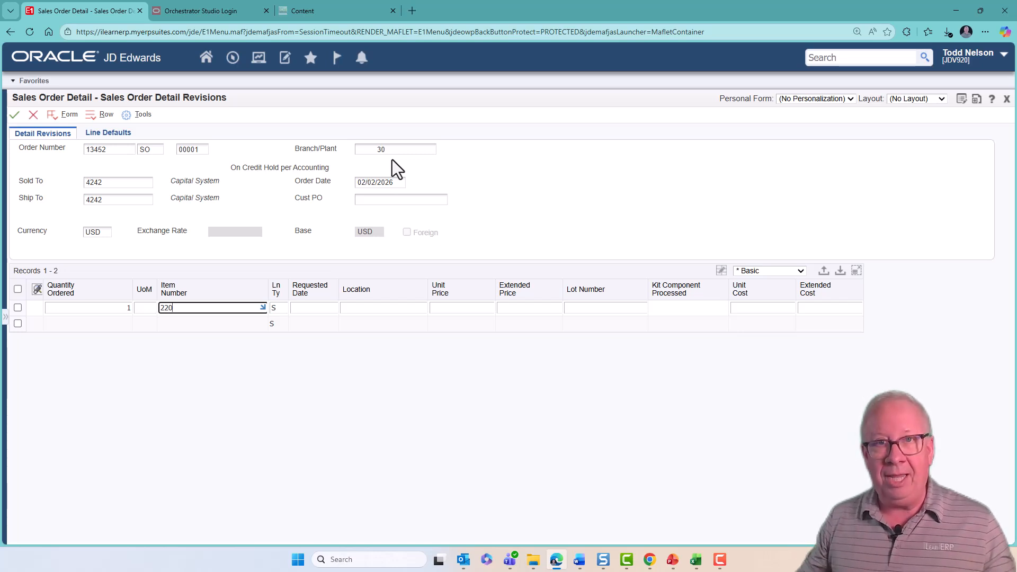
click(14, 115)
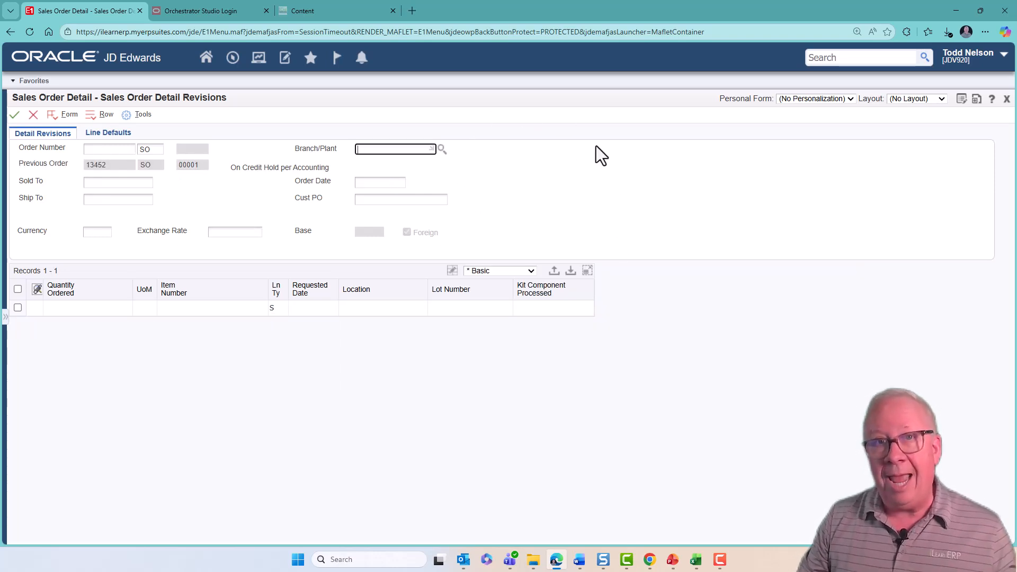
Open the form extension's saved orchestration association for DEL_ORCH_CreditCkandHold and examine its execution settings and execution condition.
click(976, 99)
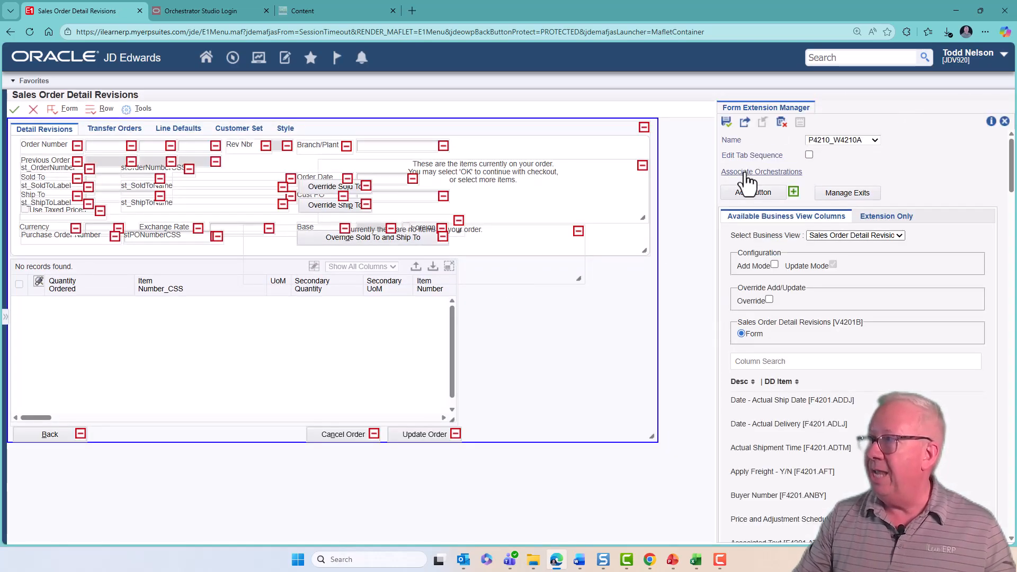
click(747, 172)
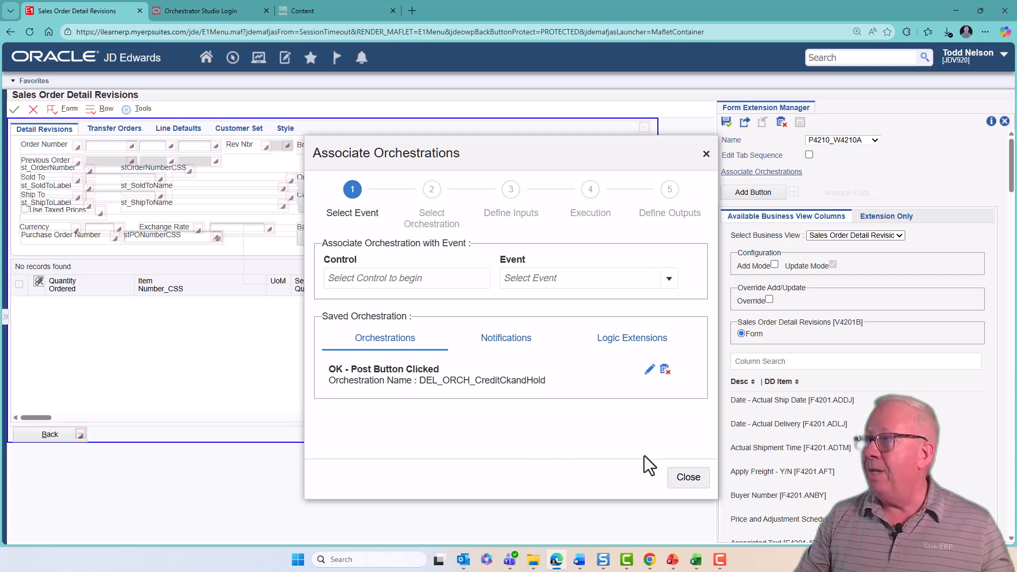
click(653, 377)
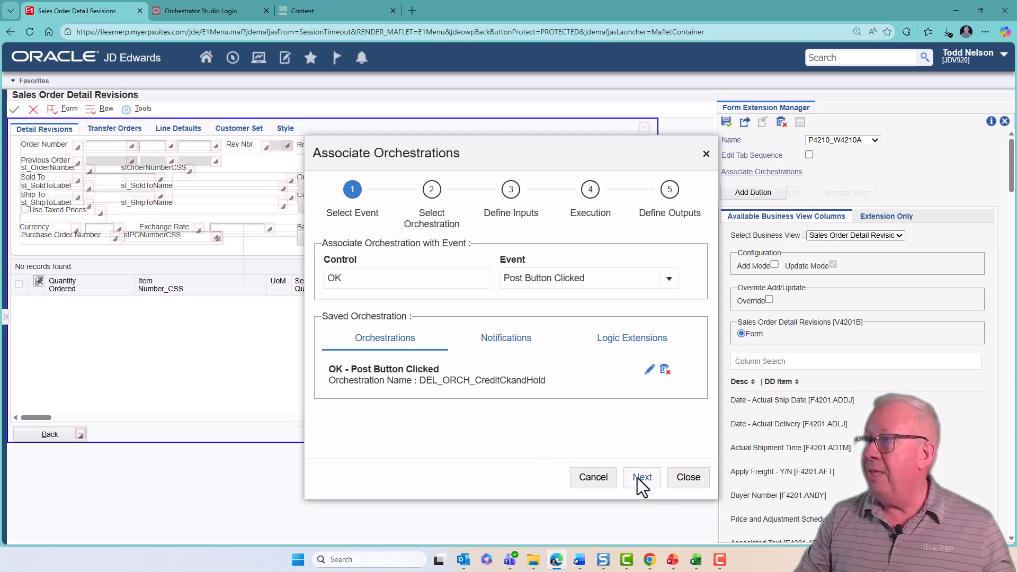
click(638, 477)
click(638, 477)
click(637, 478)
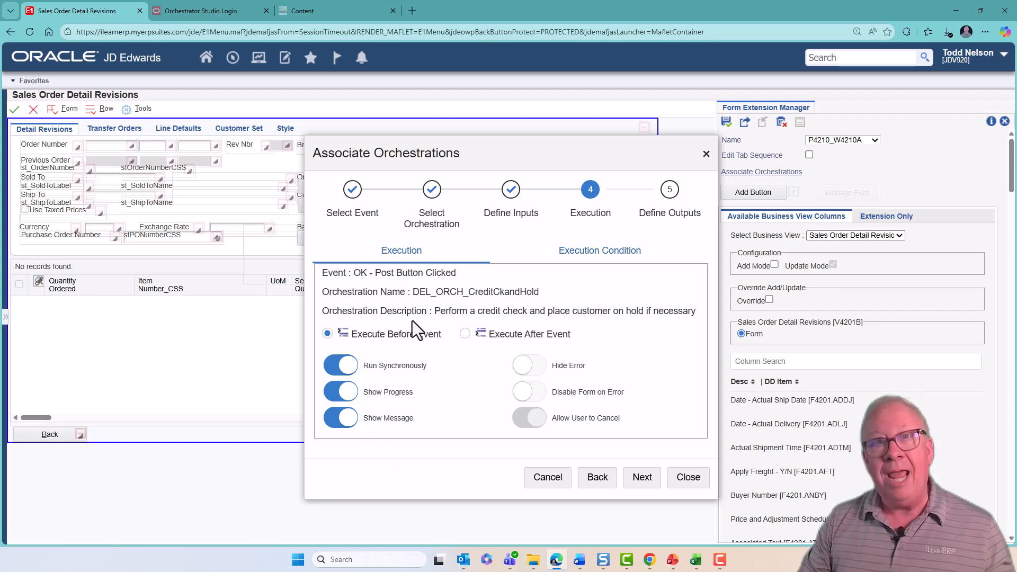
click(597, 259)
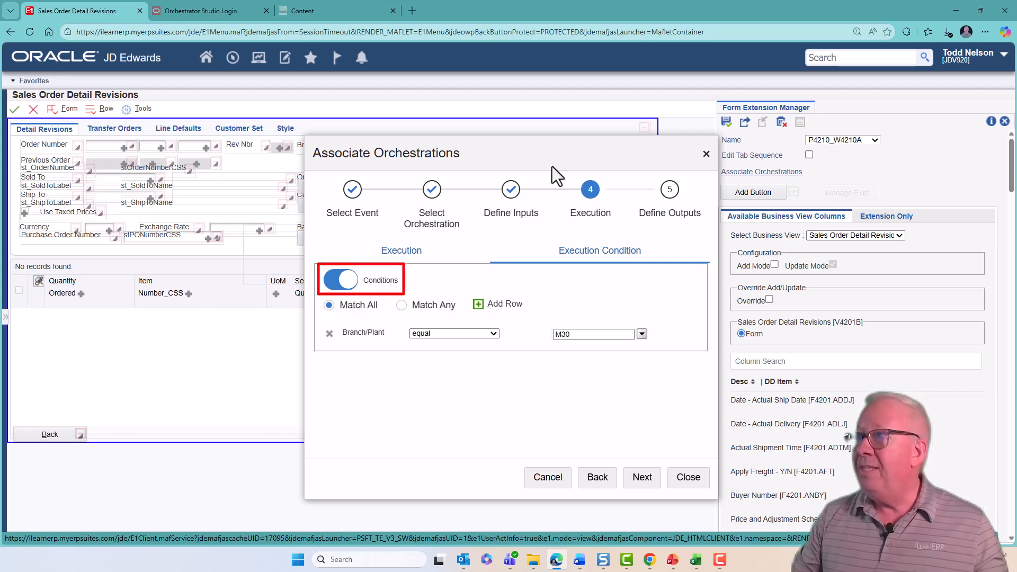
Add a trial execution condition on the Item Number_CSS grid column, review its comparison operators, and remove the condition.
mouse_move(538, 140)
mouse_down()
mouse_move(652, 128)
mouse_move(756, 100)
mouse_up()
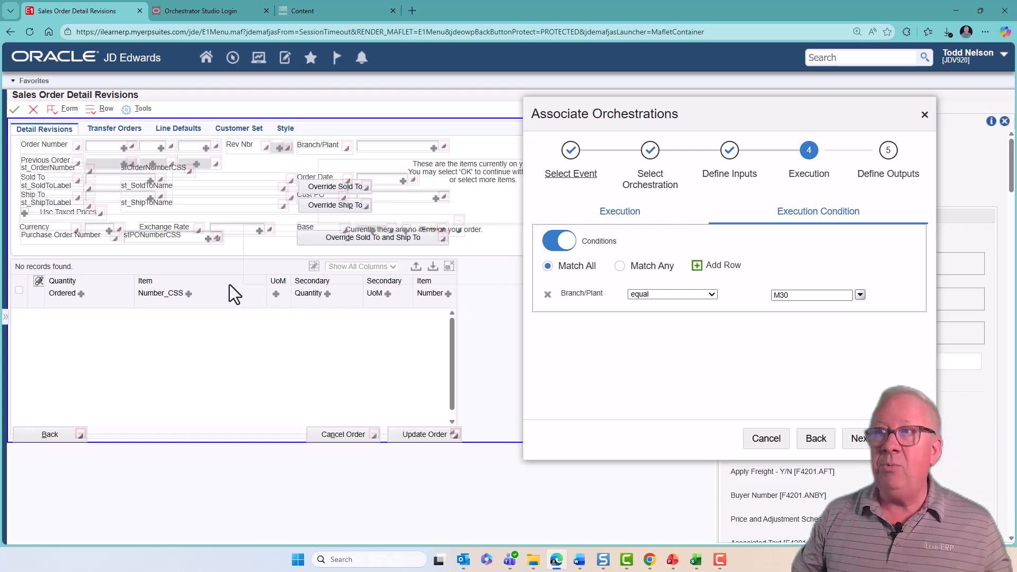
click(189, 294)
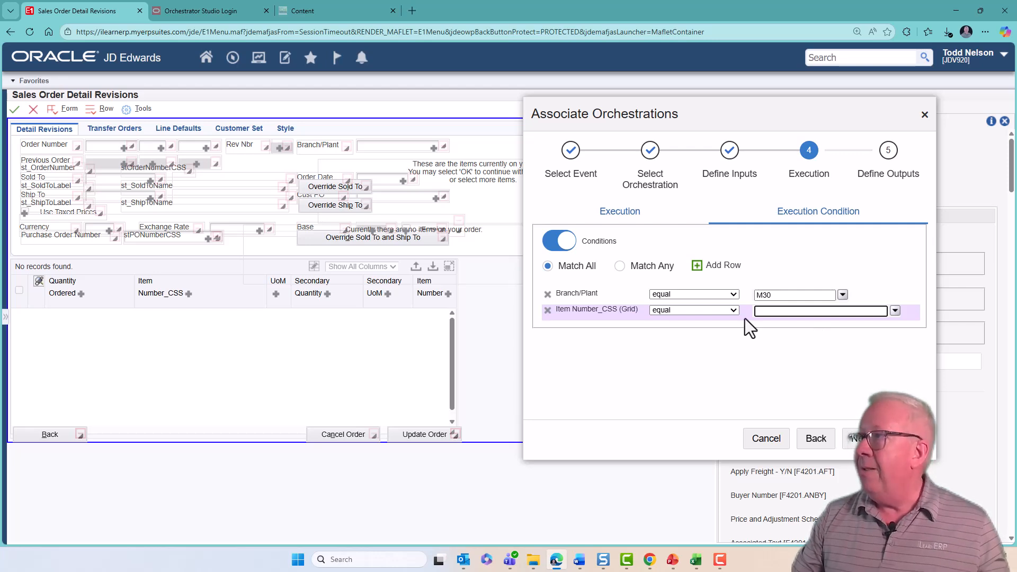
click(733, 311)
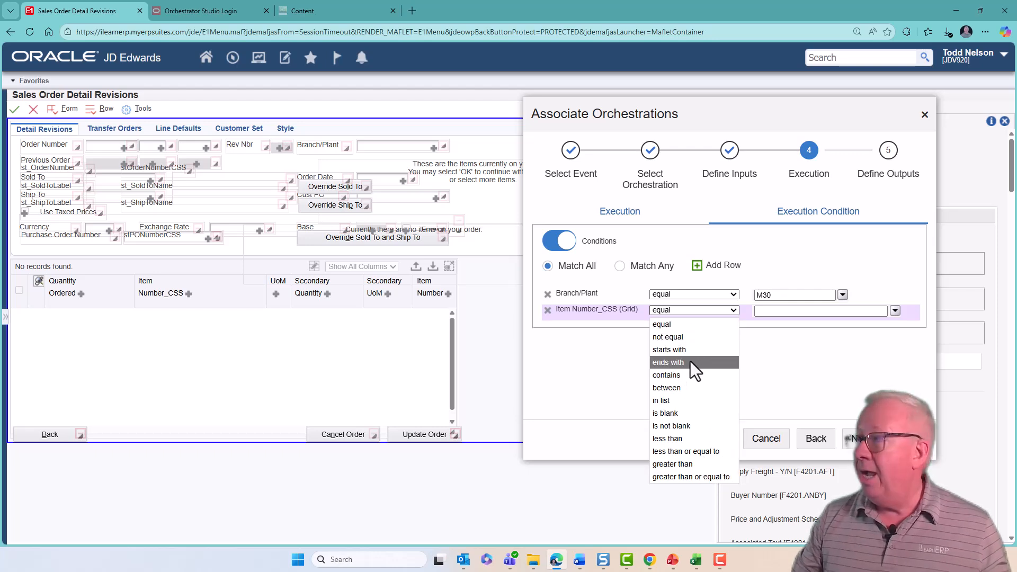
click(616, 361)
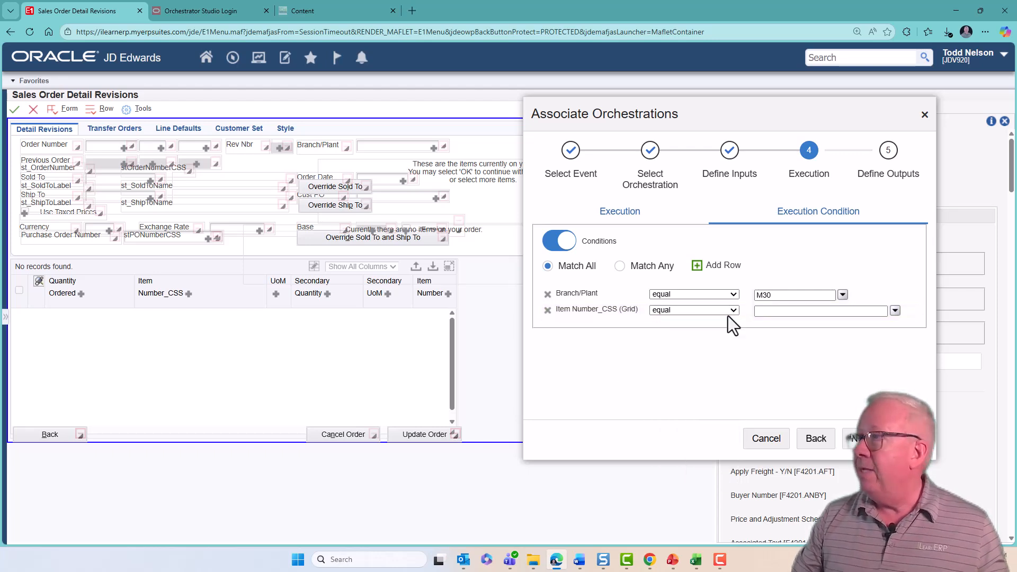
click(547, 310)
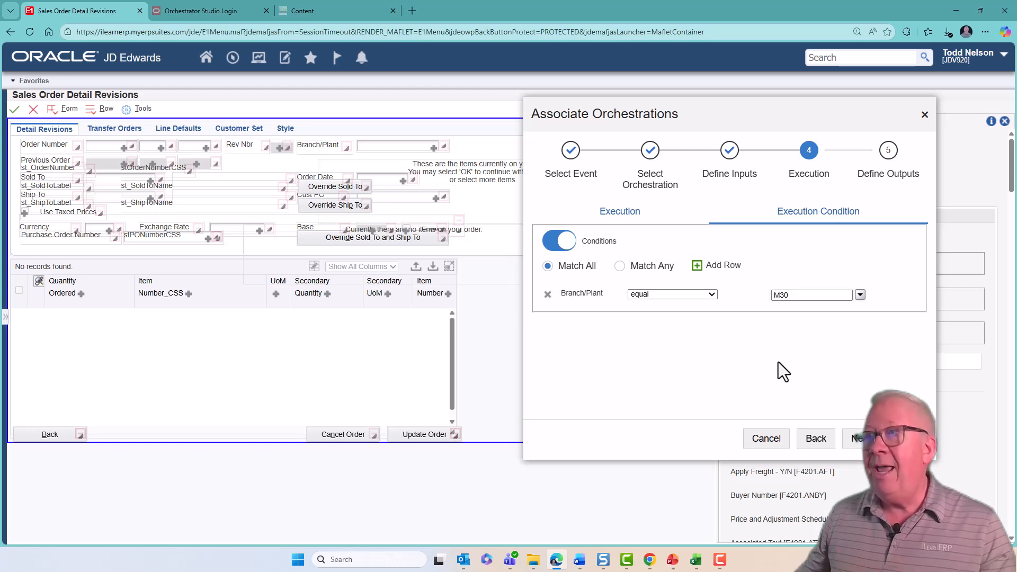
Return to the event selection stage, leave the orchestration association discarding any changes, and close the Form Extension Manager.
click(817, 439)
click(818, 440)
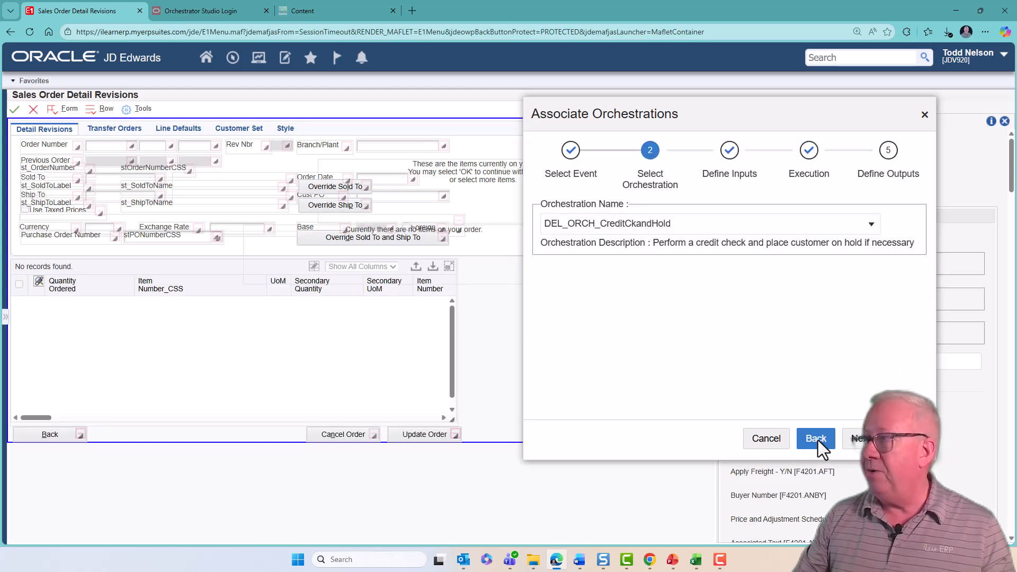
click(817, 440)
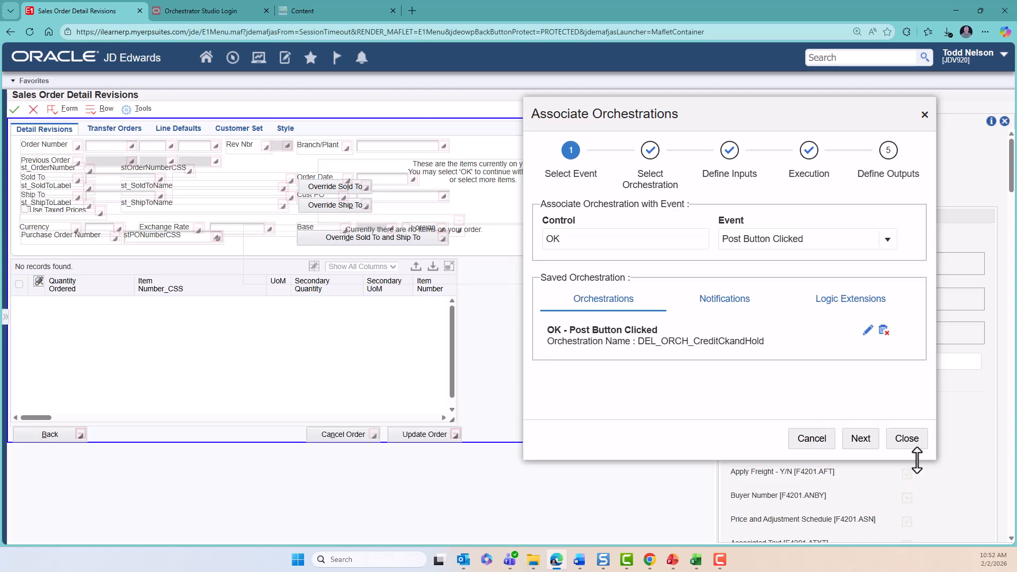
click(905, 439)
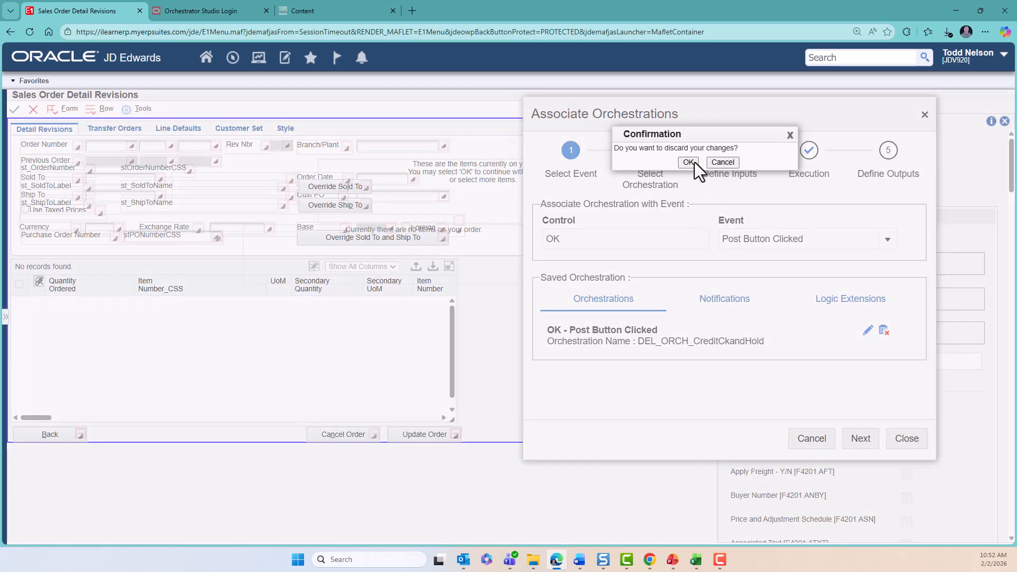
click(722, 162)
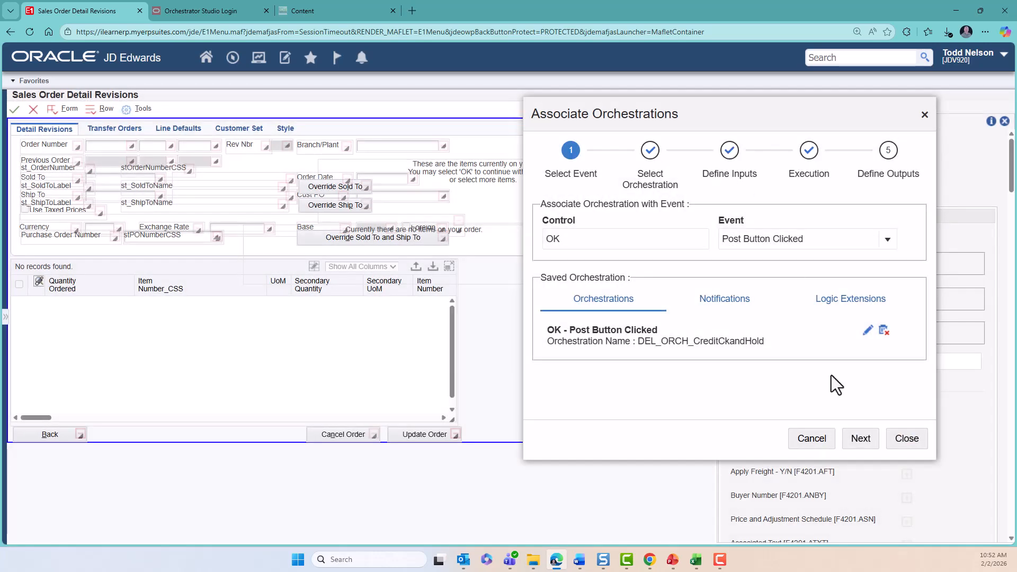
click(910, 441)
click(687, 162)
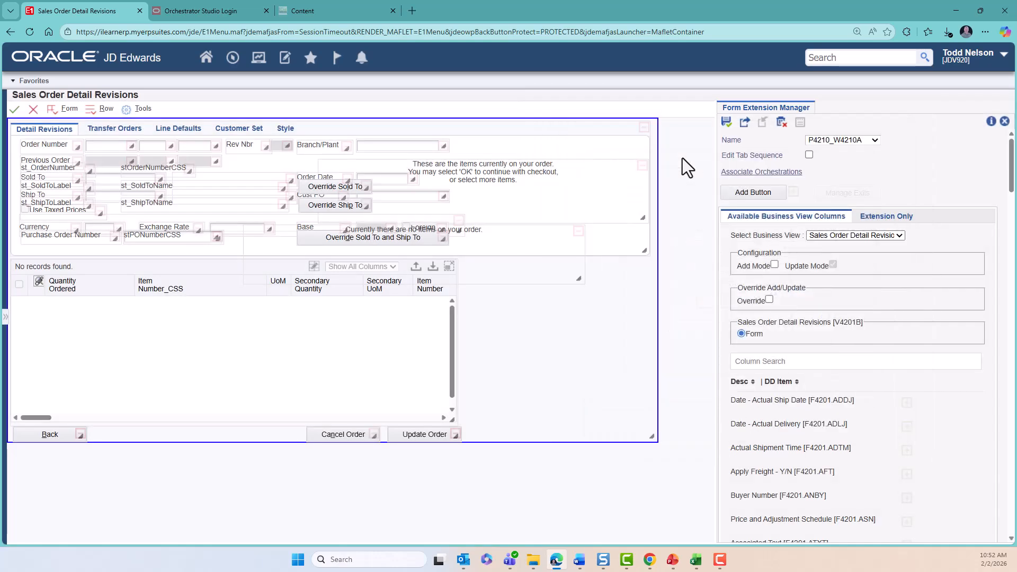
click(1004, 122)
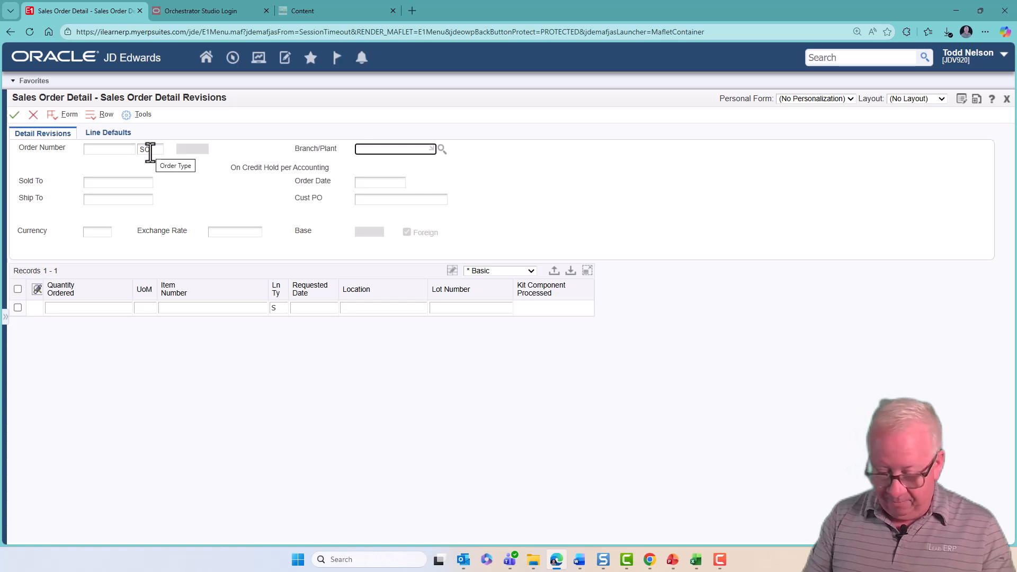
Fill in the new sales order header with branch/plant M30 and the customer's Sold To number.
text(M30)
key(Tab)
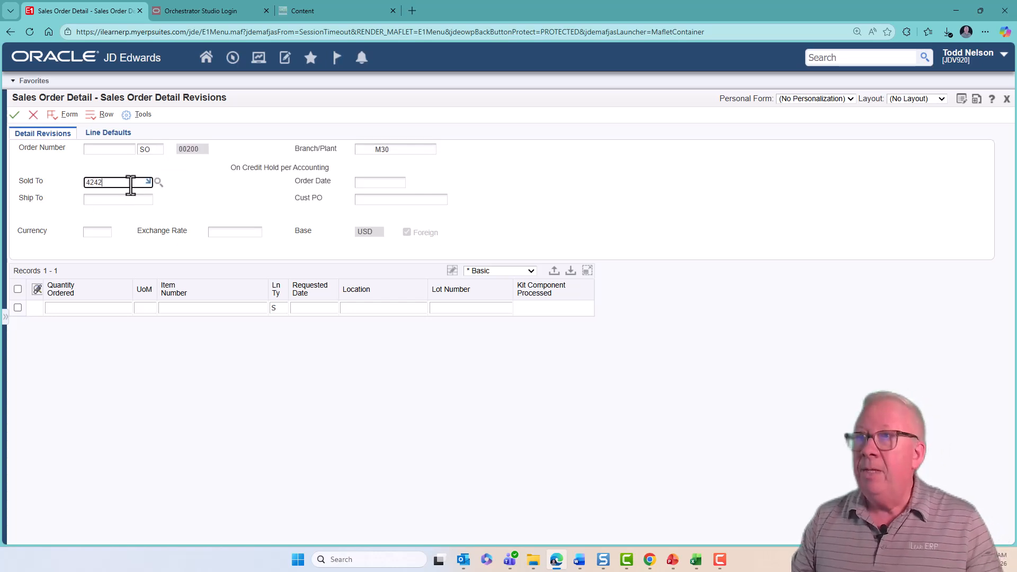
text(4242)
Add a line with quantity 1 of item 220 to the M30 order and submit the order.
click(72, 307)
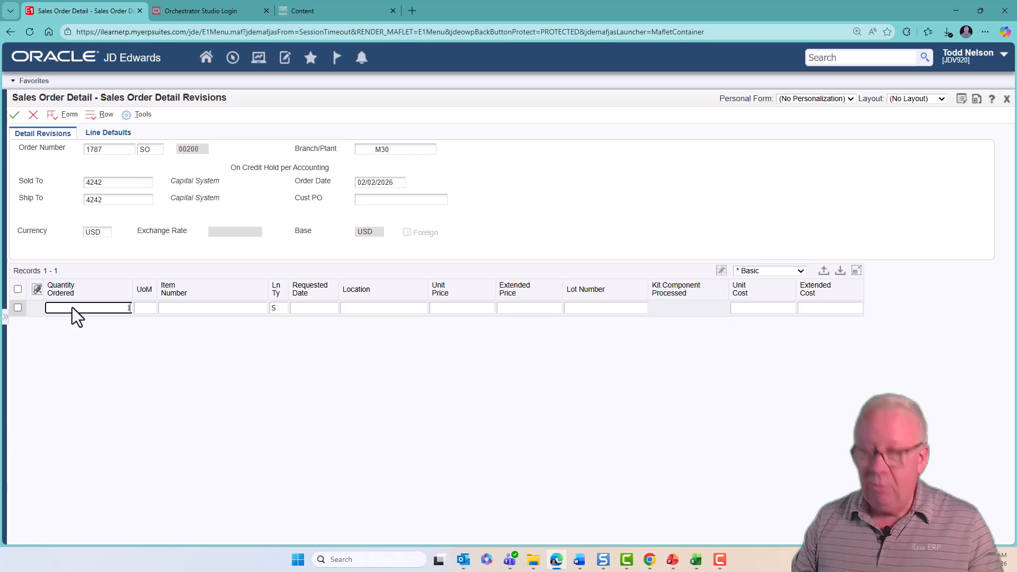
text(1)
click(209, 308)
text(22)
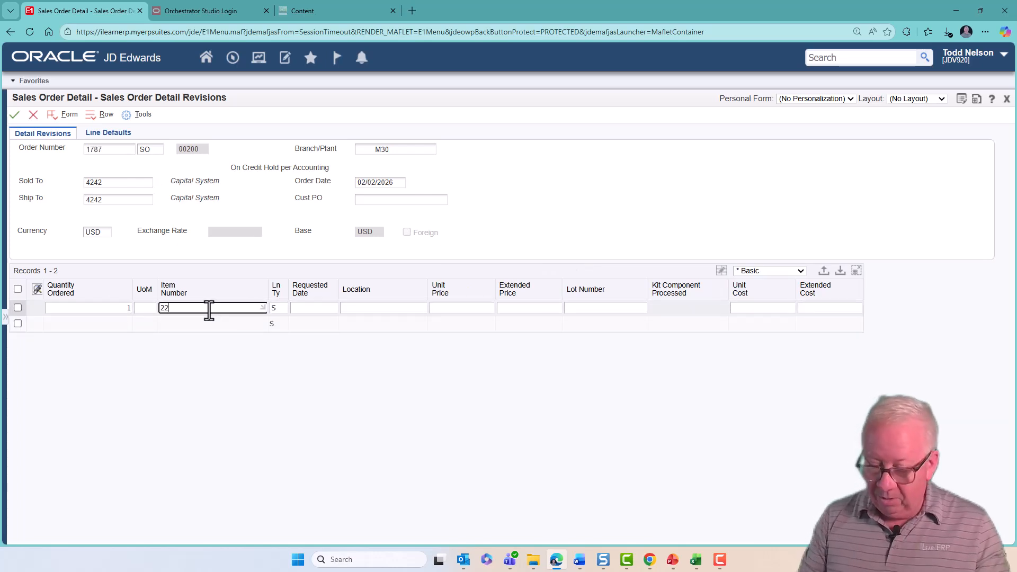
text(0)
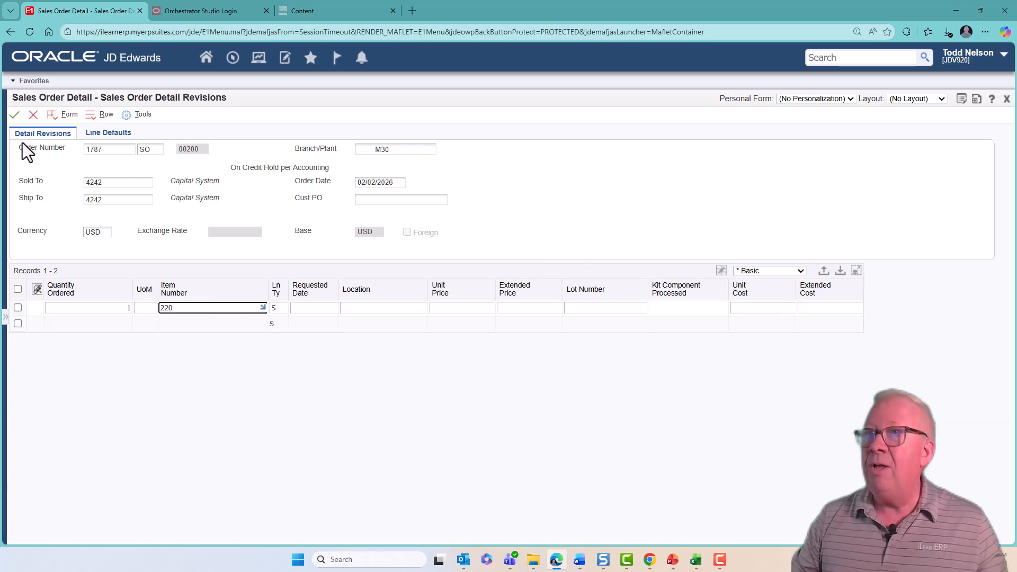
click(14, 115)
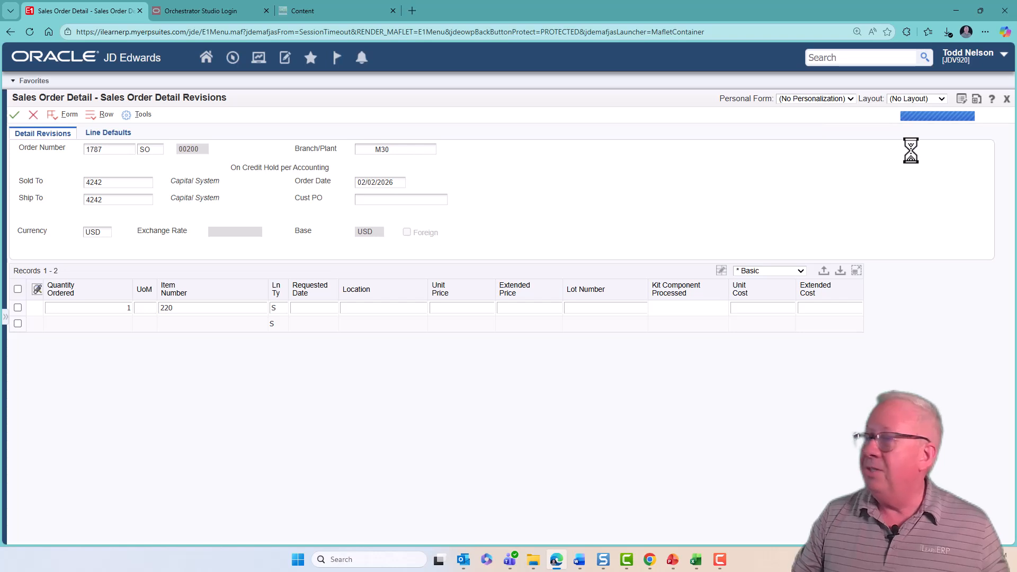